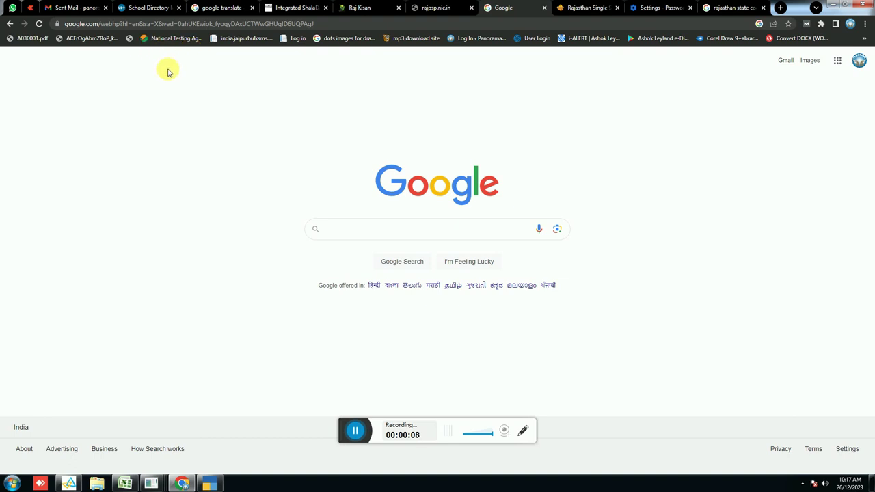
Run a Google search for 'udise'
click(350, 235)
text(ud)
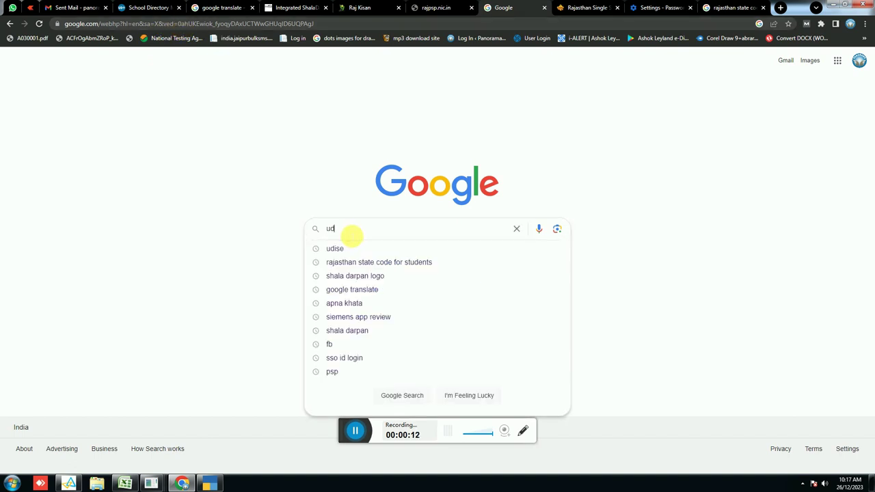
text(ise)
key(Return)
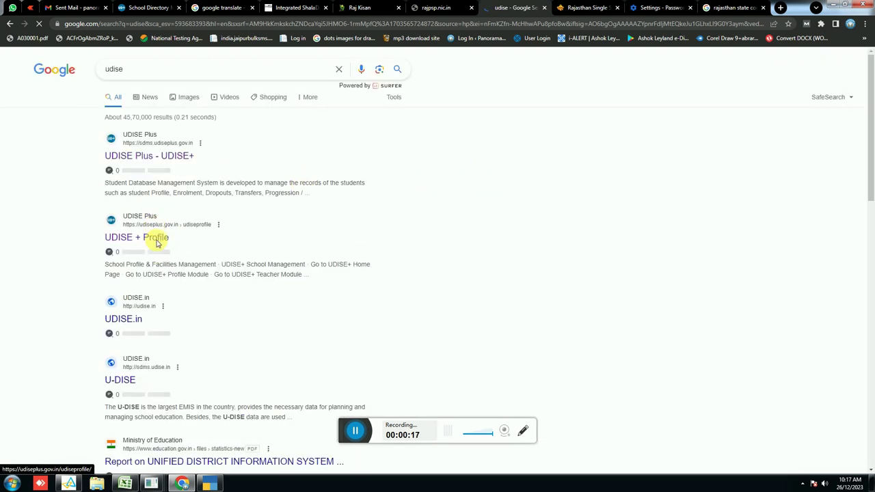
Log in to UDISE+ Profile using the saved school login and the displayed captcha
click(155, 238)
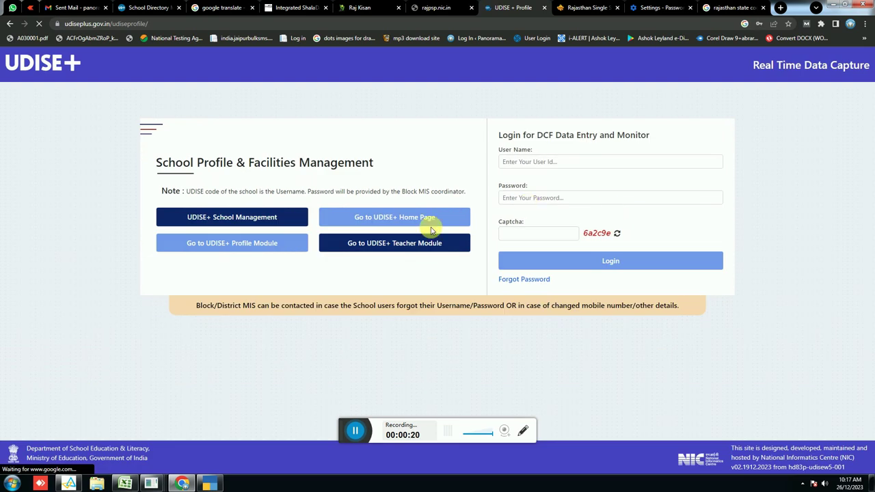
click(546, 162)
click(578, 185)
click(551, 234)
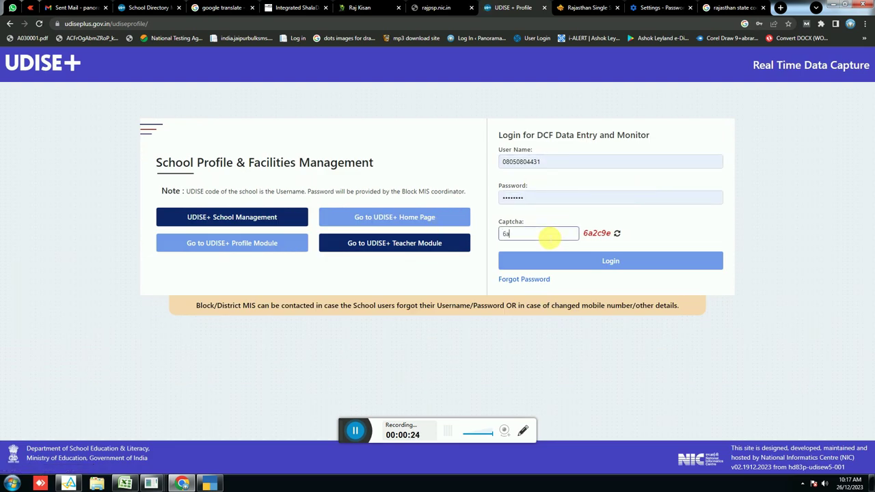
text(6a2c9e)
key(Return)
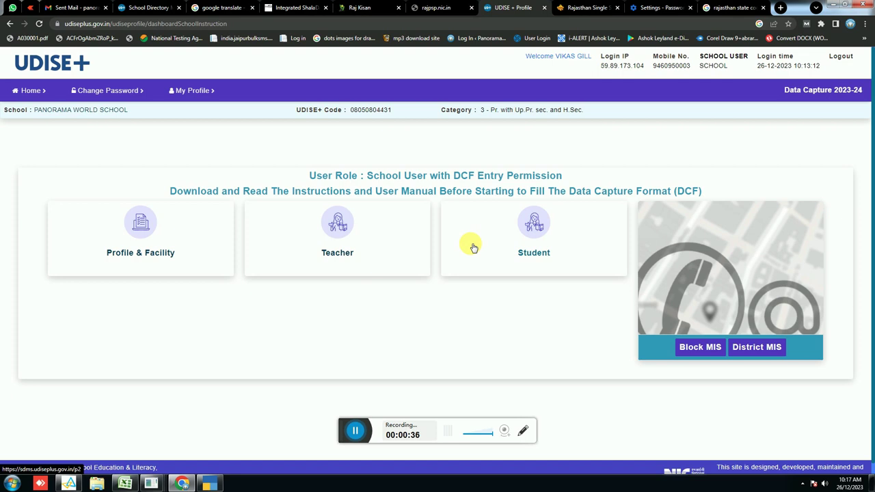
Open the Student database for 2023-24, dismiss the School Information popup, and check the enrolment totals
click(534, 225)
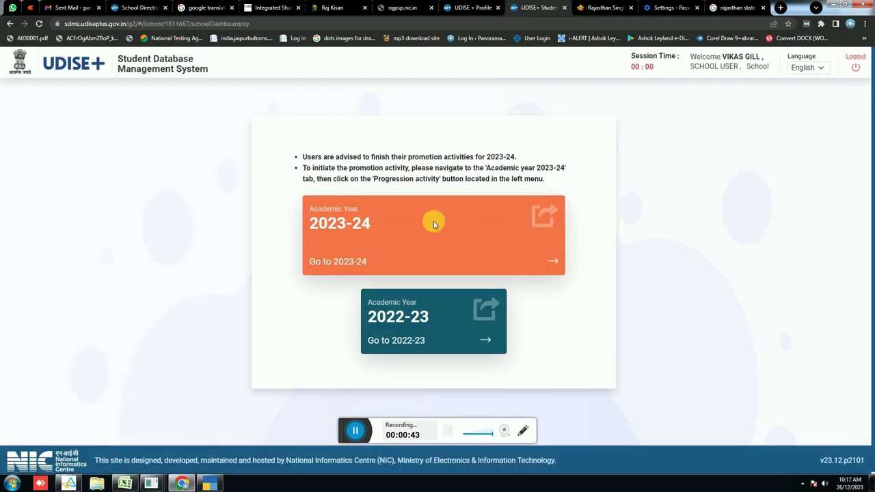
click(435, 223)
click(526, 353)
triple_click(527, 168)
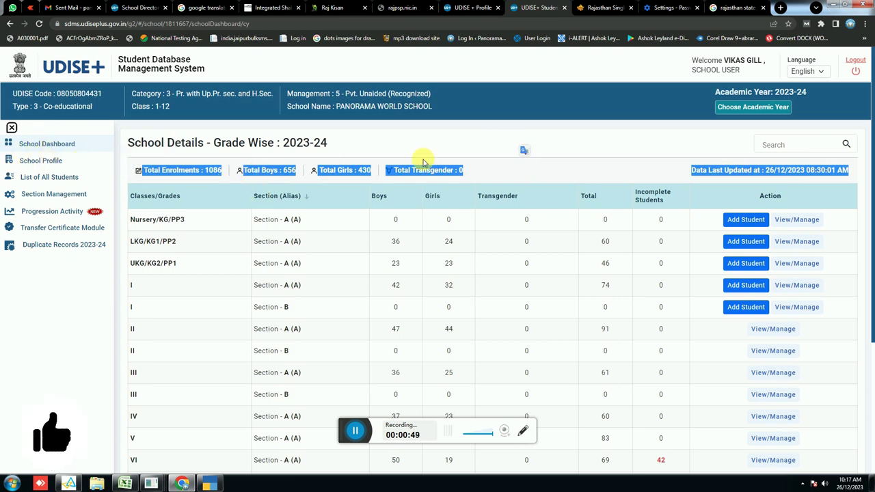
click(456, 144)
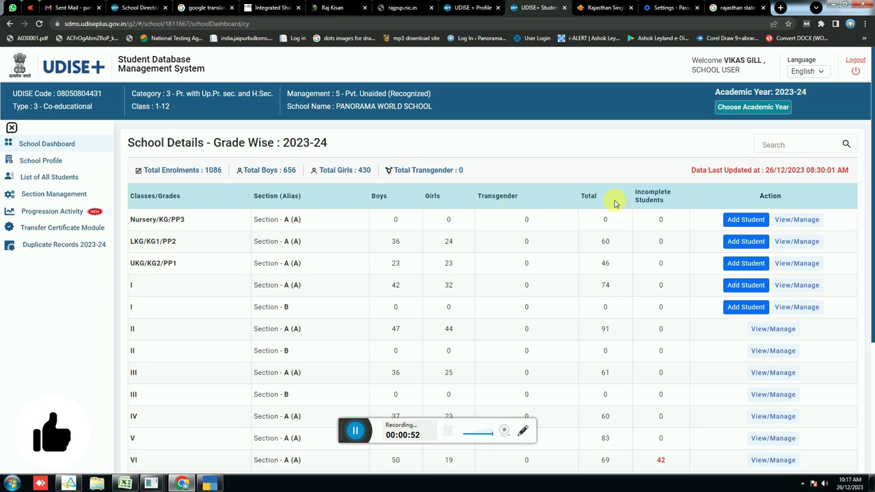
Inspect the Nursery/KG/PP3 row, open Add Student, then return to the School Dashboard
drag(130, 220, 395, 218)
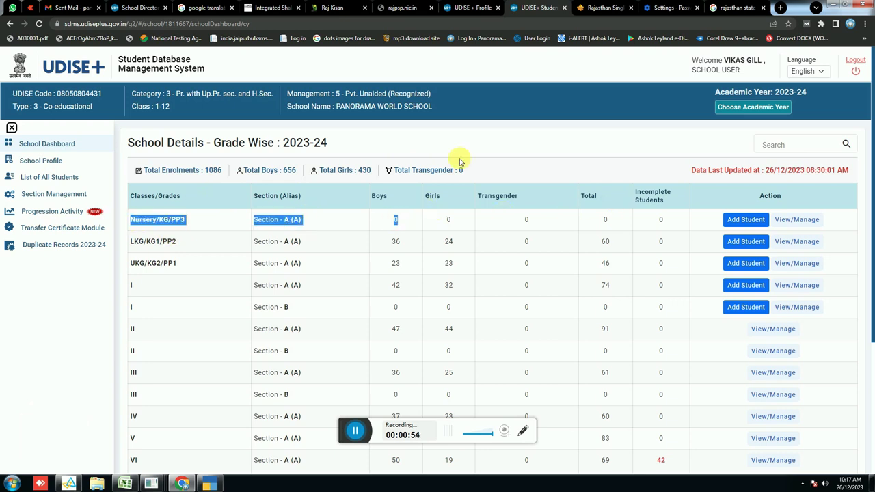
click(290, 201)
drag(140, 219, 656, 225)
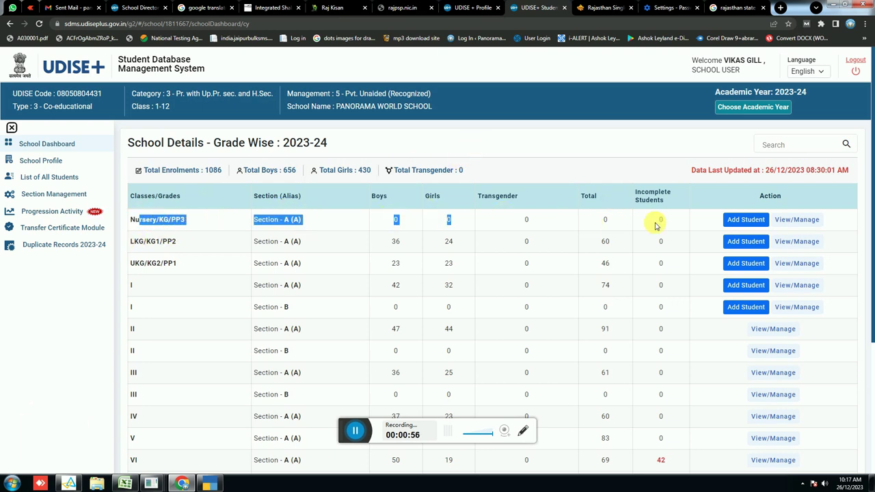
click(742, 221)
click(746, 220)
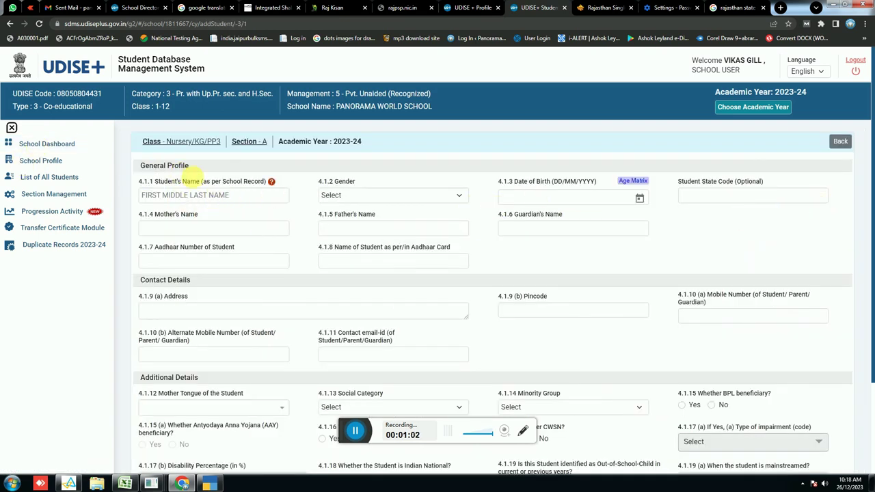
click(71, 145)
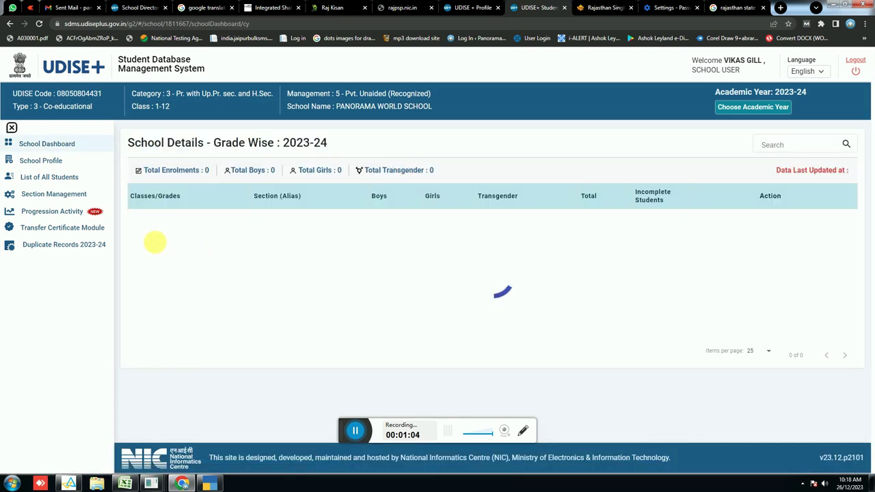
drag(131, 219, 451, 221)
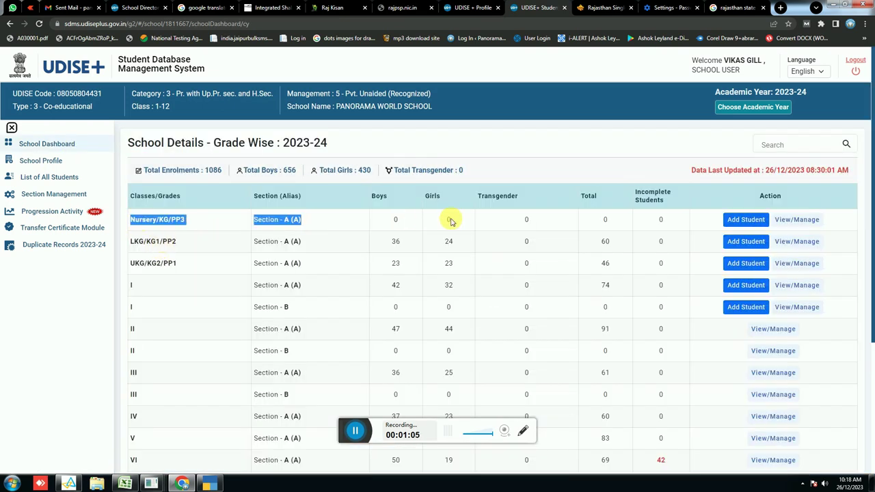
Open Add Student for Nursery/KG/PP3 Section A and enter the student's full name
click(739, 219)
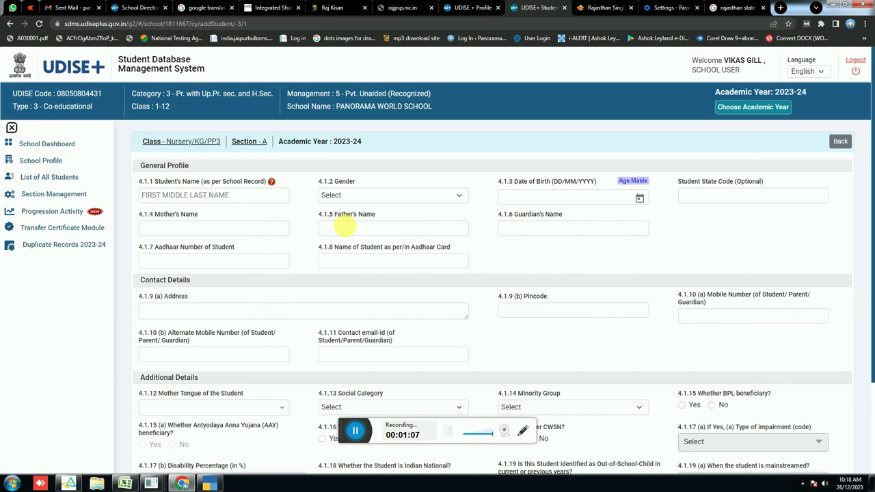
click(247, 195)
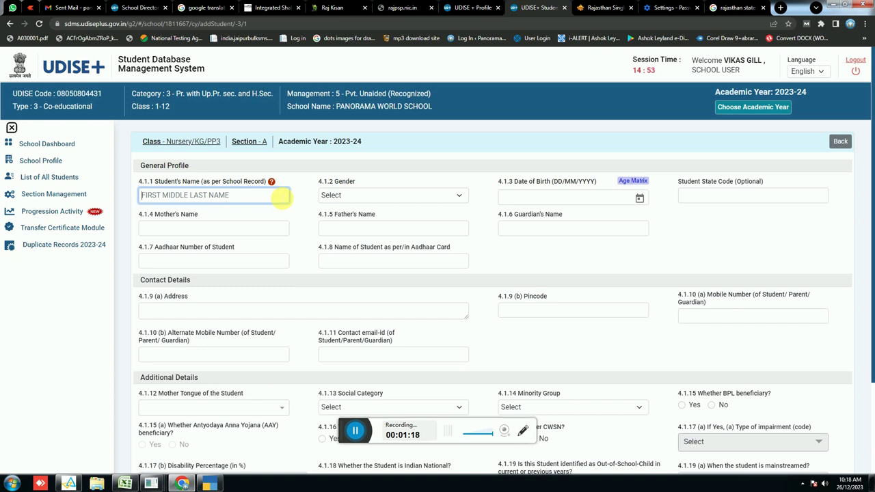
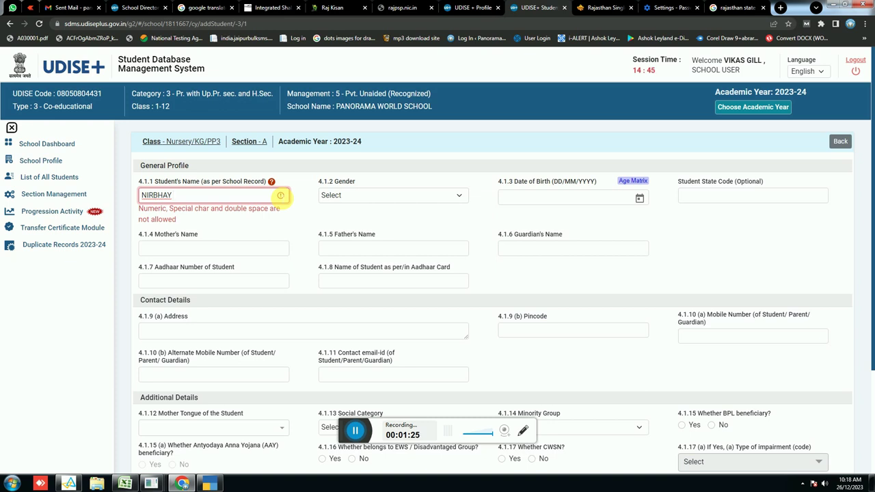
key(Tab)
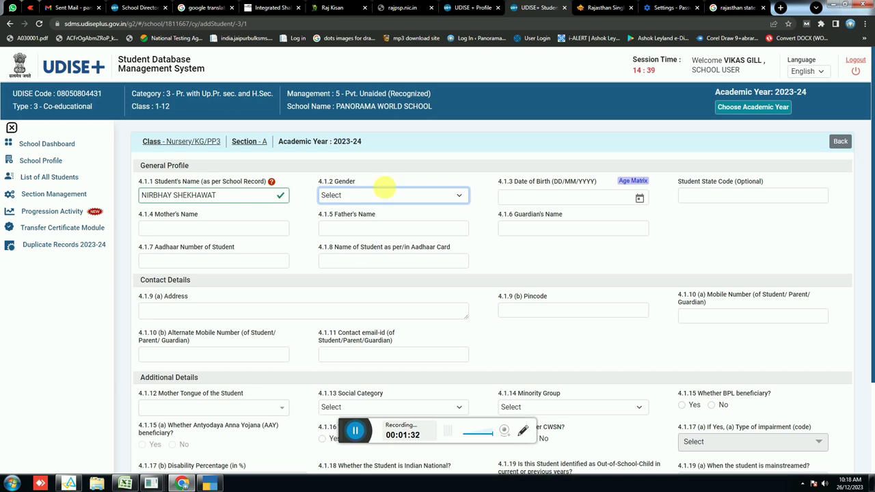
Set gender to 1-Male and date of birth to 26/01/2021
click(390, 194)
click(342, 215)
click(546, 199)
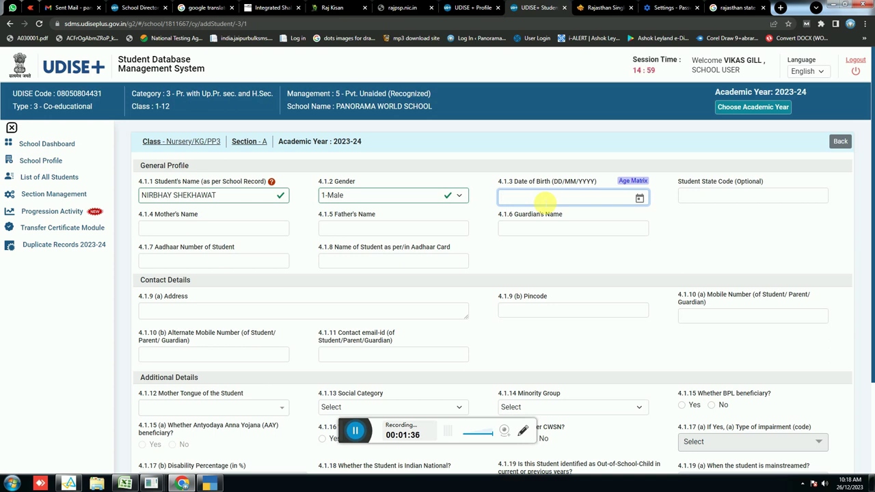
text(260)
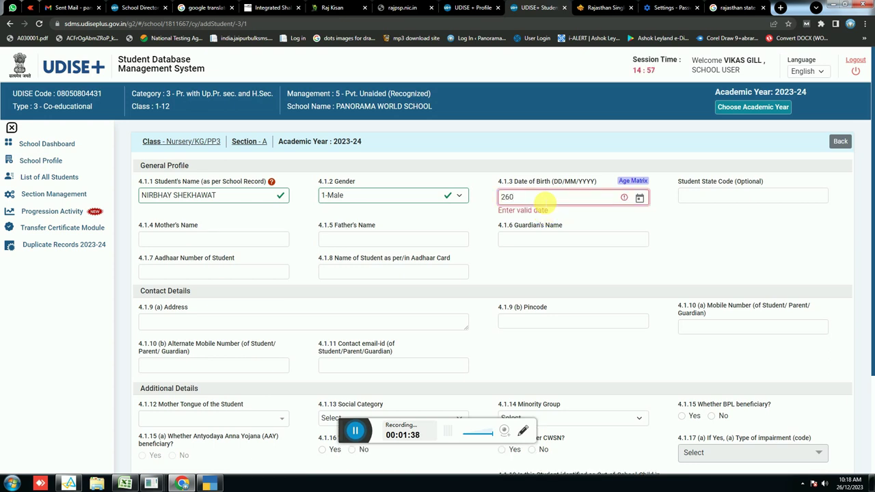
text(/01/2021)
key(Tab)
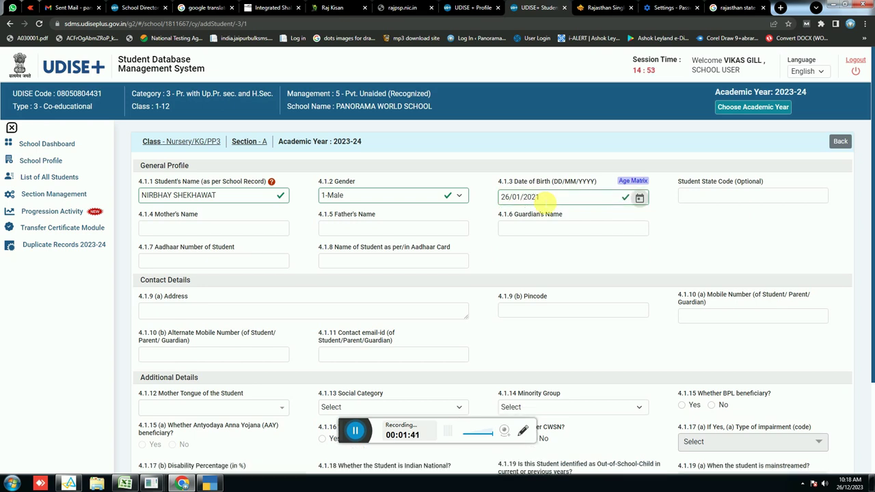
key(Tab)
Enter the mother's name, father's name and the student's 12-digit Aadhaar number
click(249, 229)
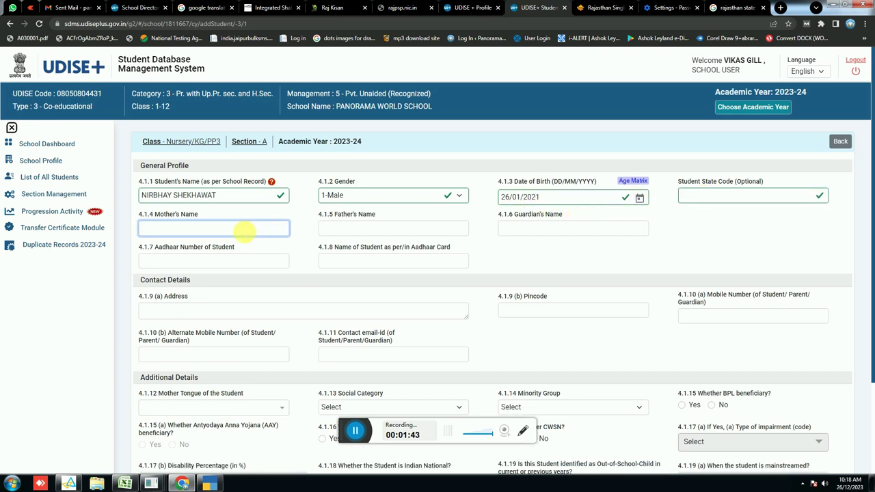
key(Tab)
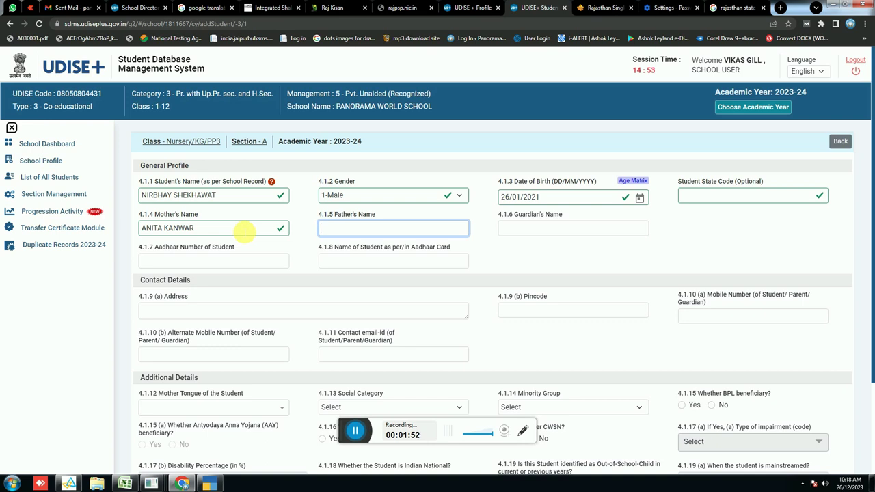
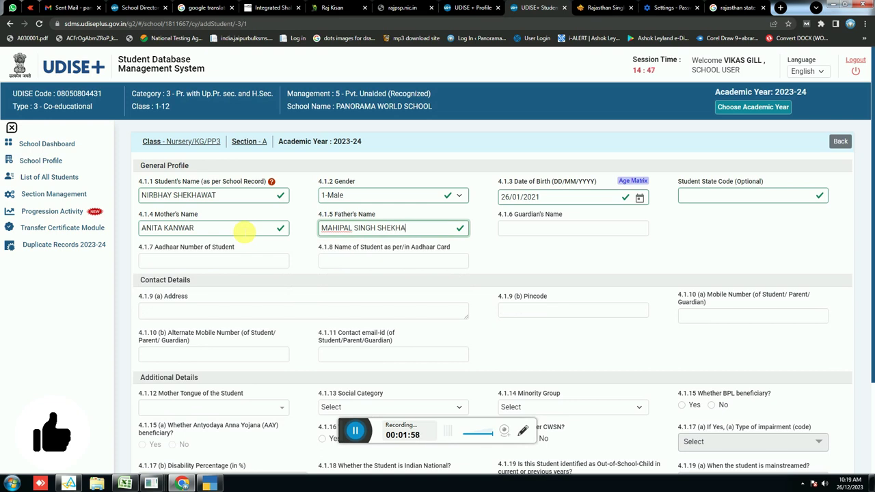
key(Tab)
key(Tab)
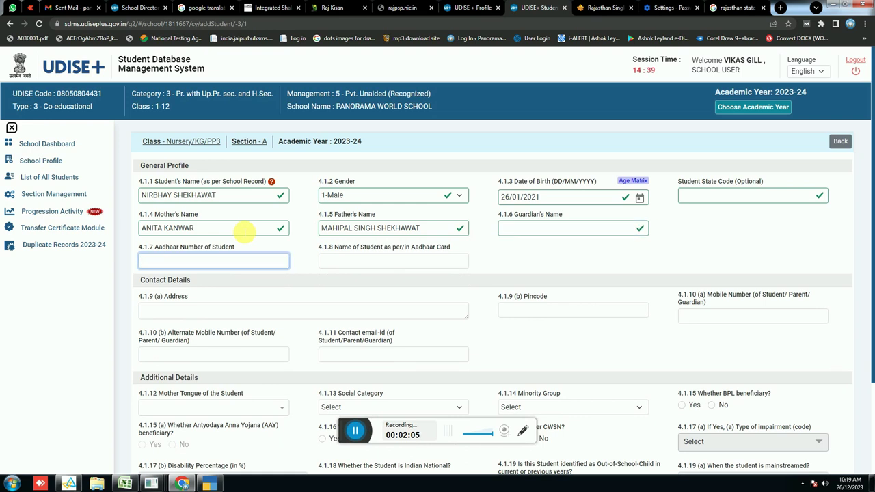
text(999999999999)
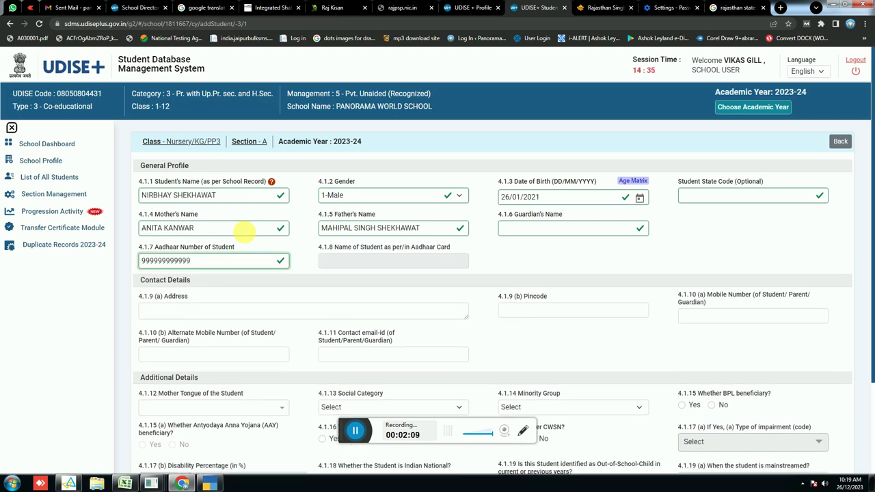
key(Tab)
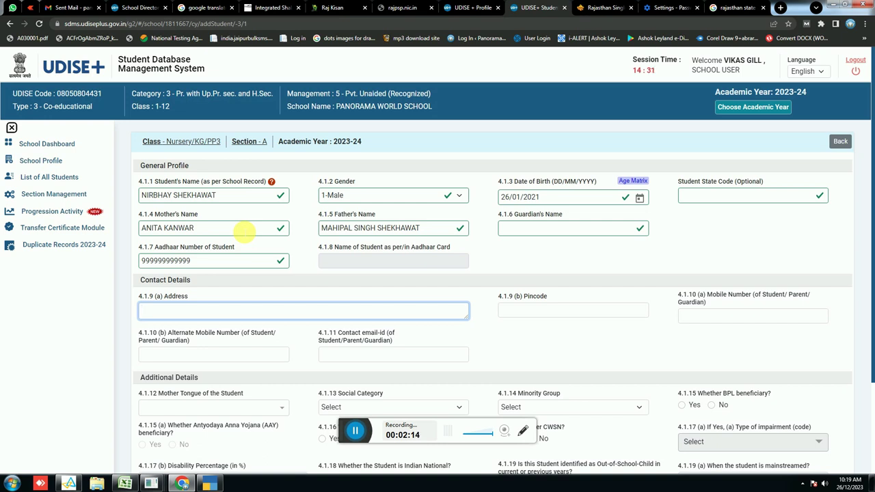
Enter the student's postal address in the Address field
text(jo)
key(BackSpace)
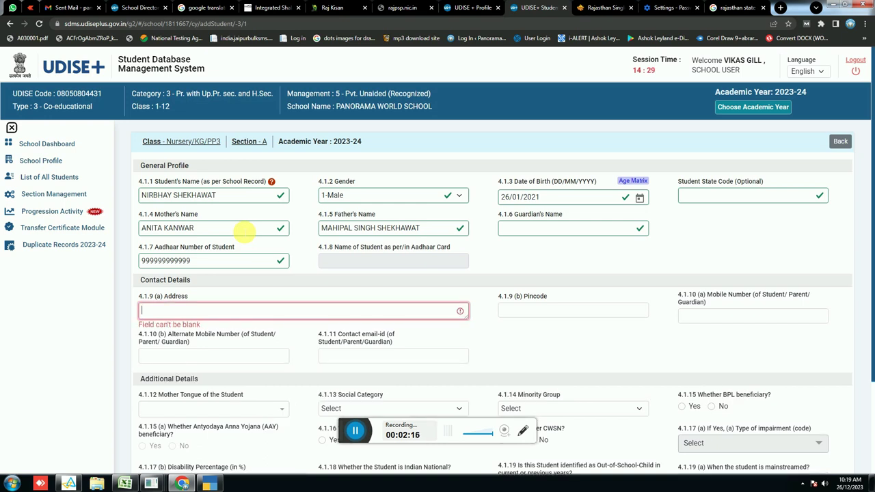
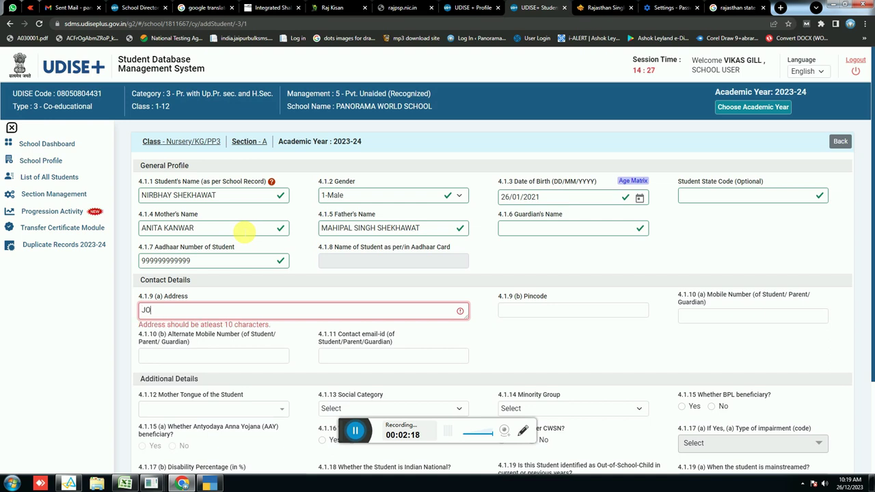
key(Tab)
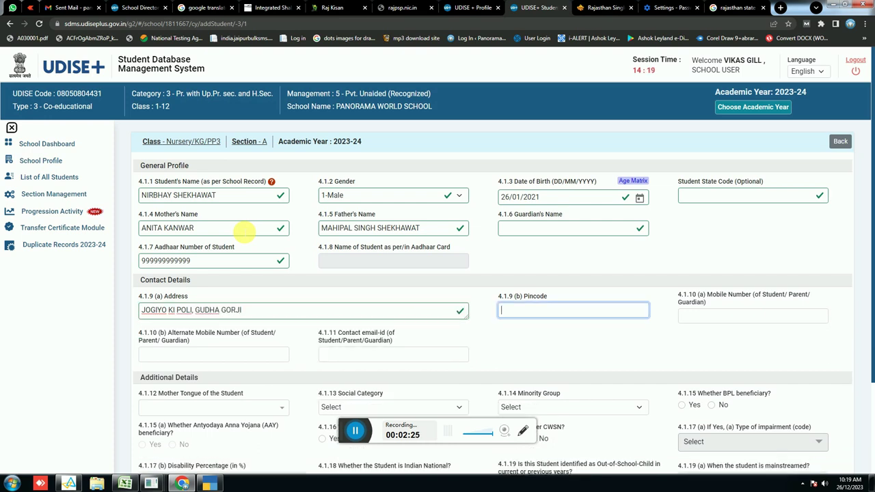
Enter the pincode and mobile number, leaving alternate mobile and e-mail blank
text(33302)
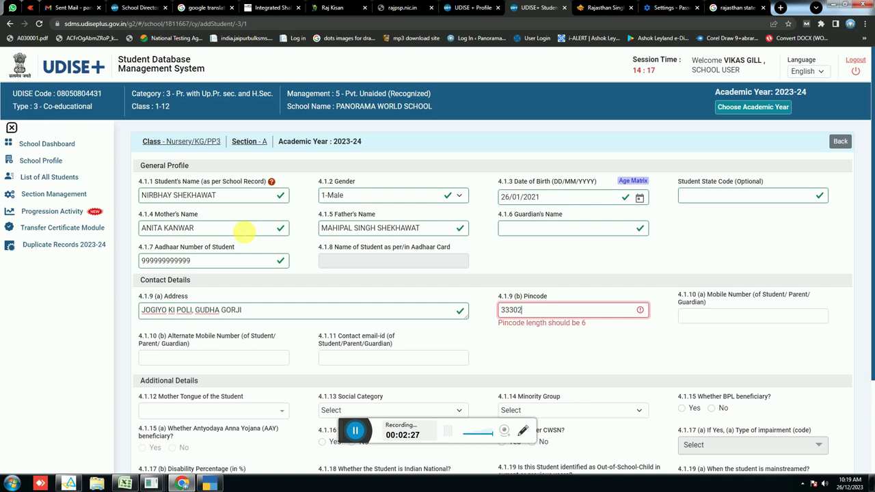
text(2)
key(Tab)
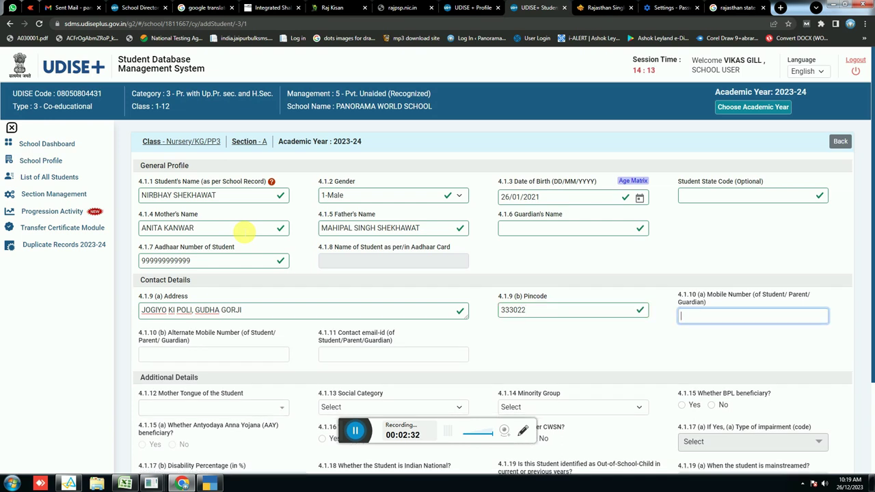
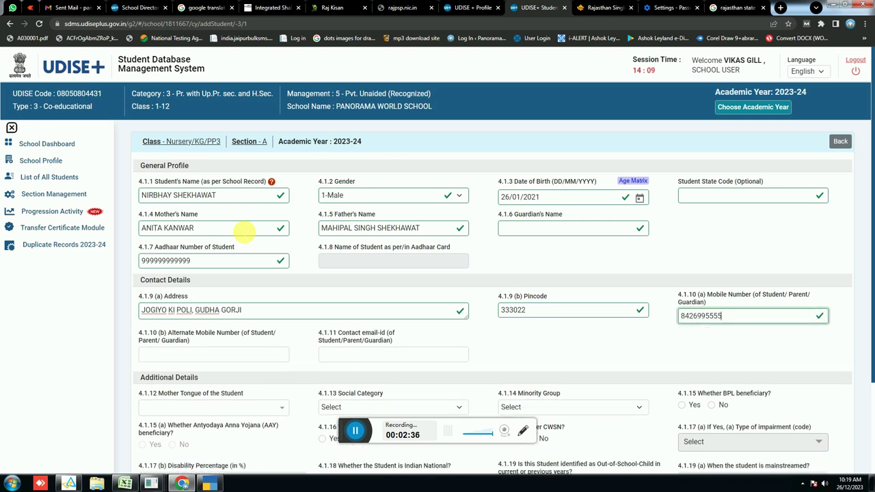
key(Tab)
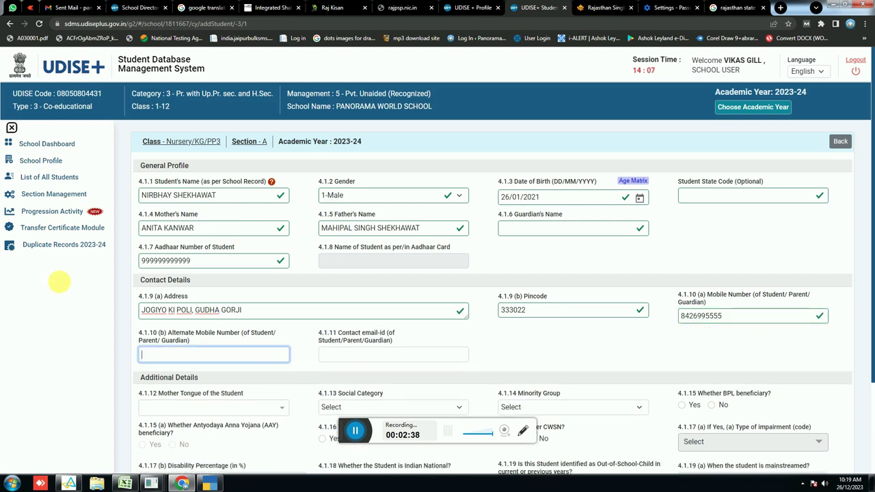
scroll(205, 338, down, 1)
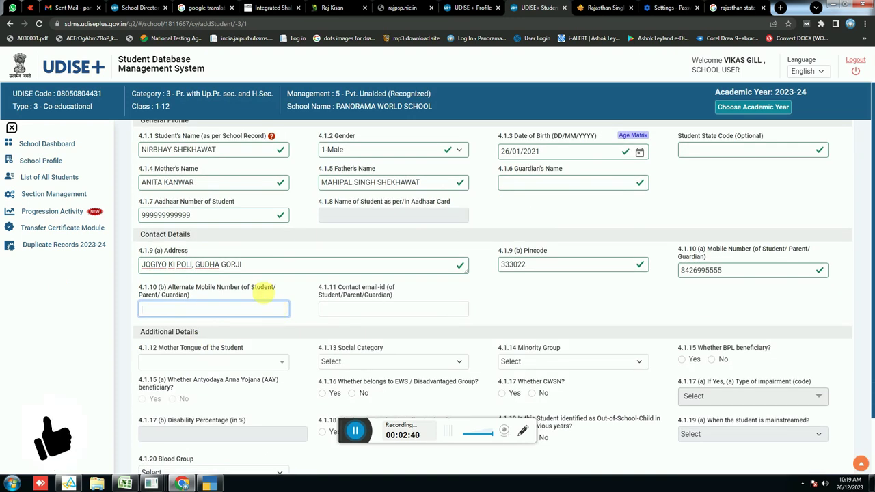
key(Tab)
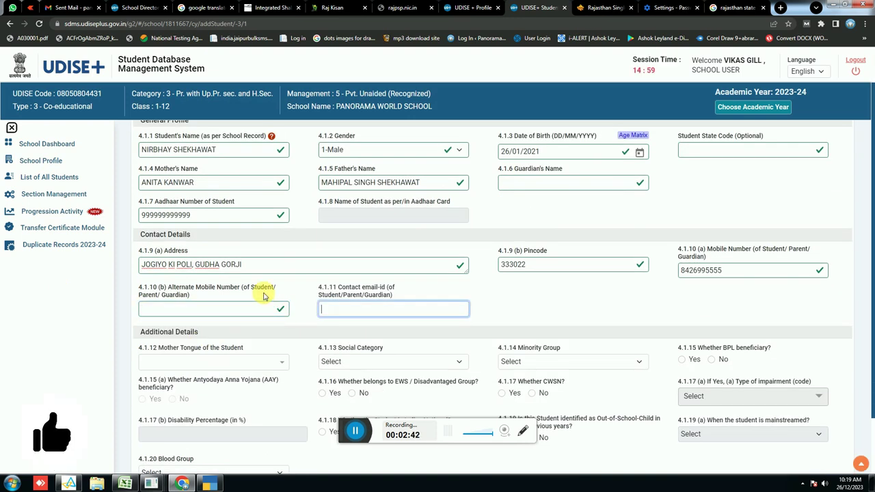
key(Tab)
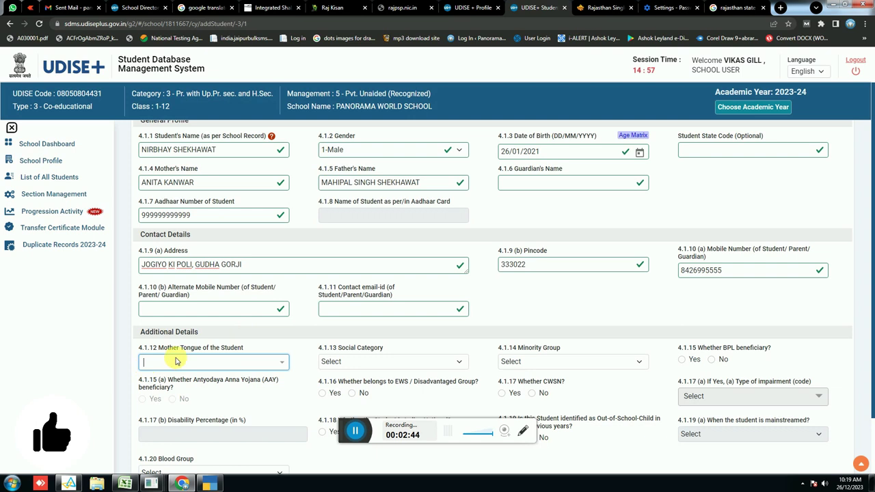
click(177, 363)
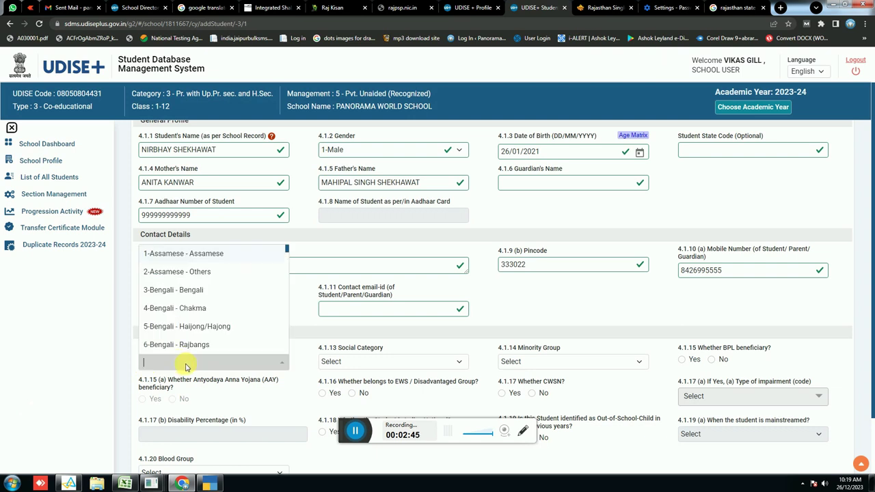
Set Mother Tongue to 42-HINDI - Hindi
text(HINDI)
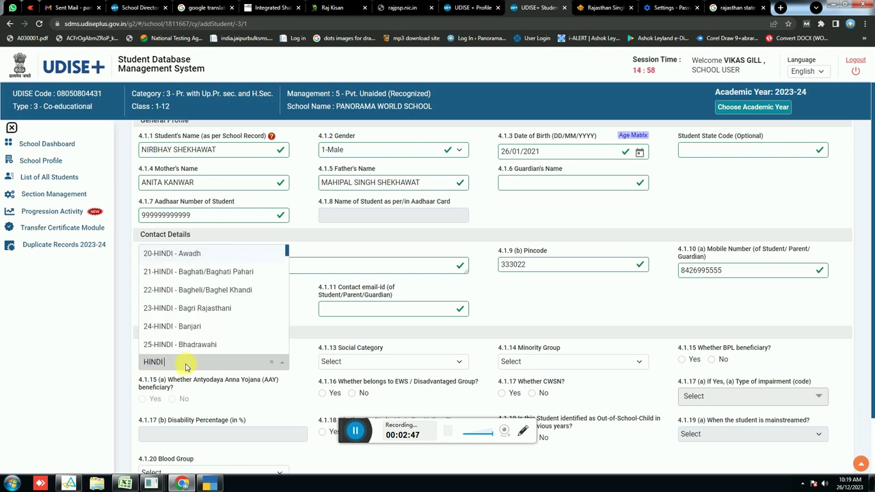
text( H)
key(BackSpace)
key(BackSpace)
text(- HIN)
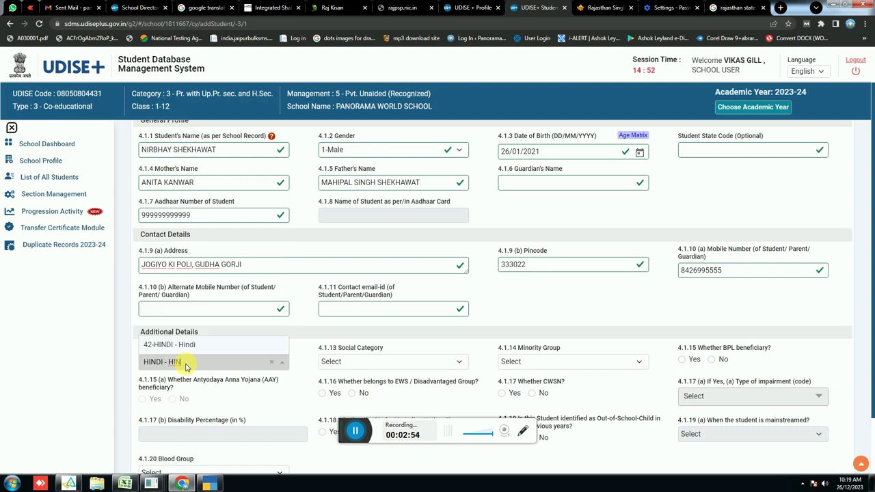
click(182, 345)
Set Social Category to 1 - GENERAL and Minority Group to 7-NA
click(356, 362)
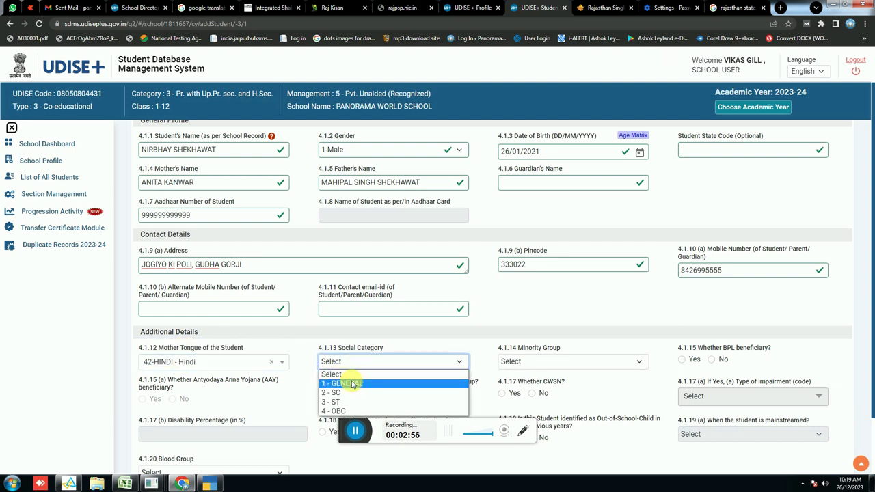
click(343, 383)
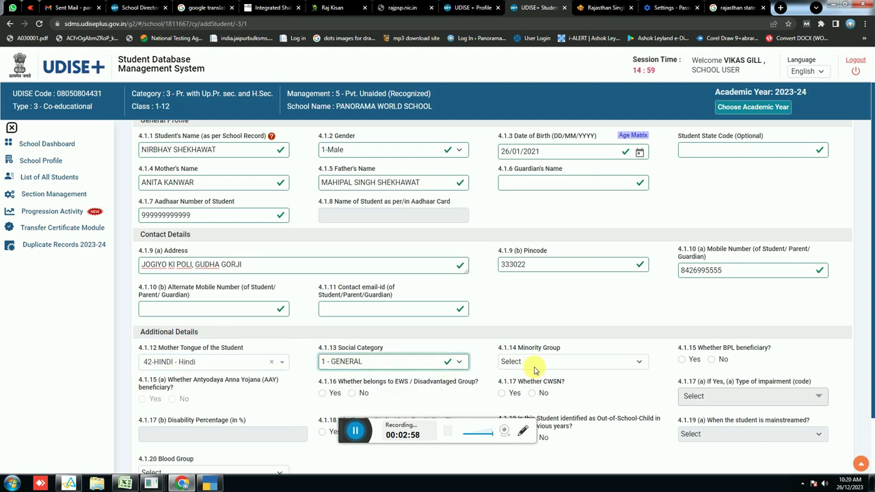
click(534, 368)
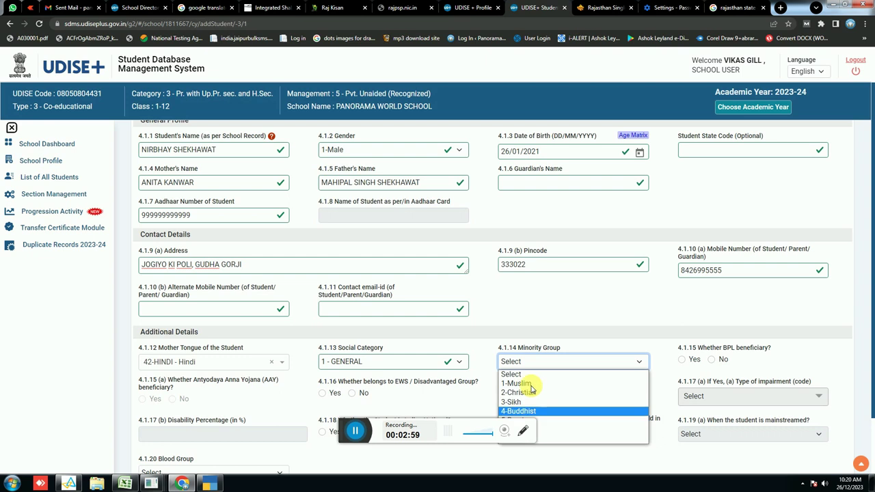
click(369, 427)
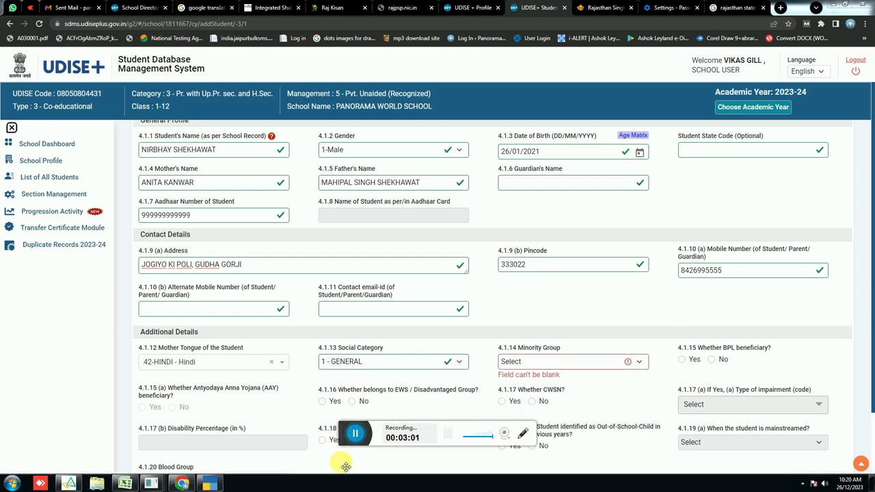
drag(345, 430, 345, 471)
click(527, 361)
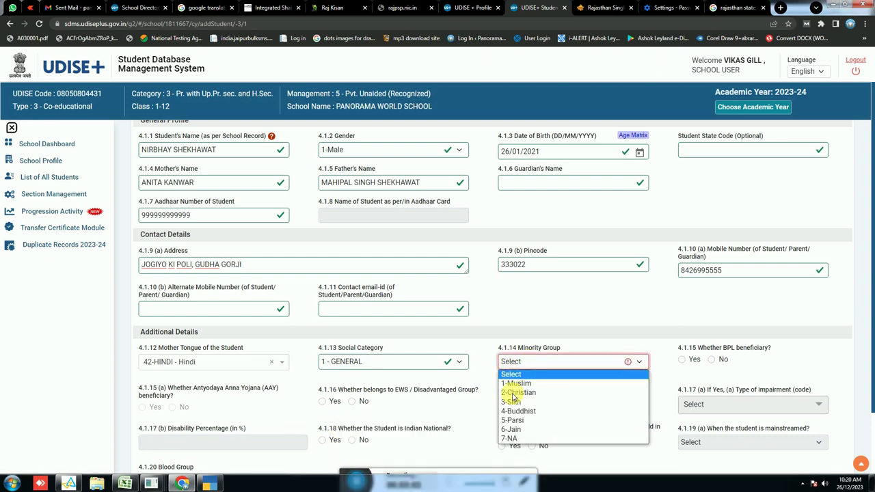
key(Up)
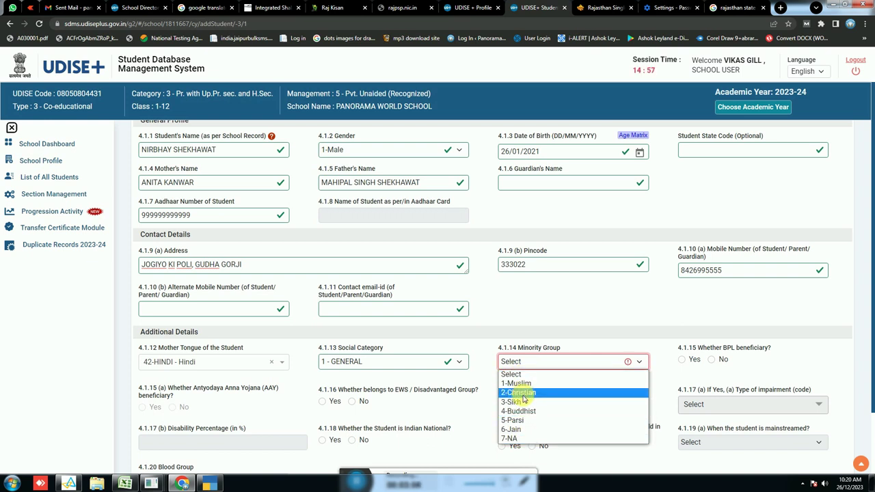
click(511, 438)
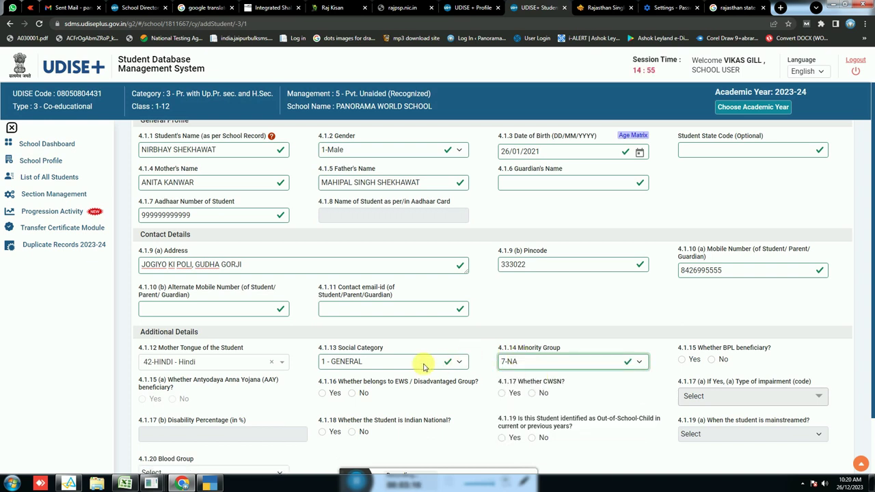
Answer No for BPL beneficiary, EWS and CWSN
click(709, 360)
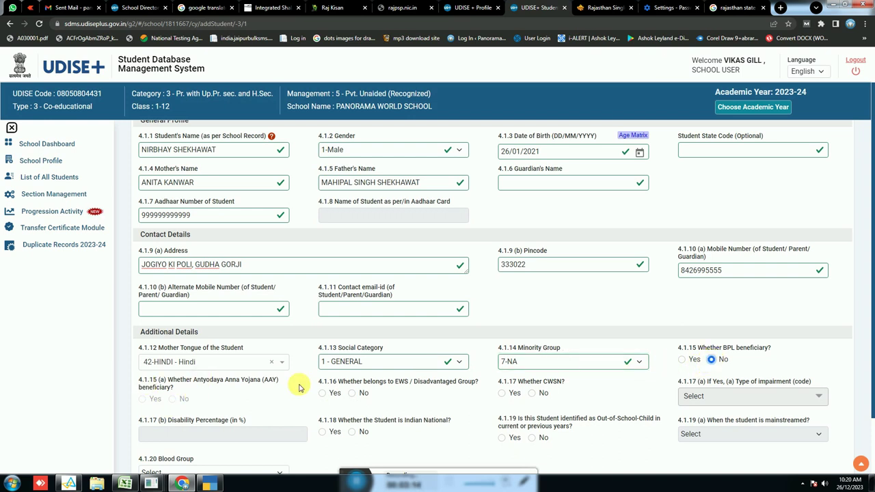
click(352, 394)
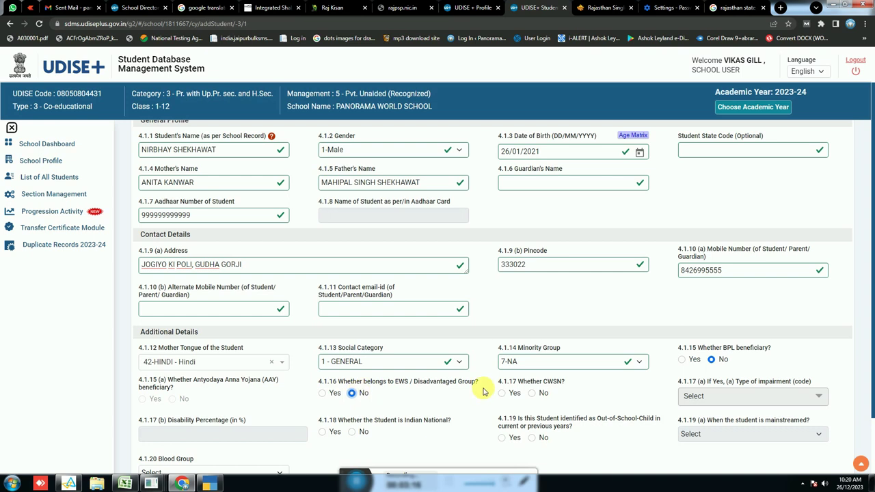
click(533, 393)
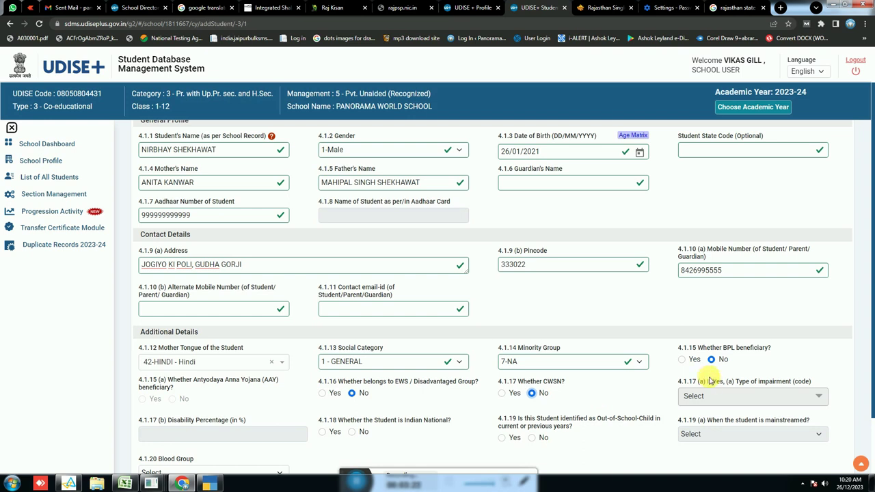
Mark Indian National Yes, Out-of-School No, and blood group Under Investigation
scroll(383, 386, down, 1)
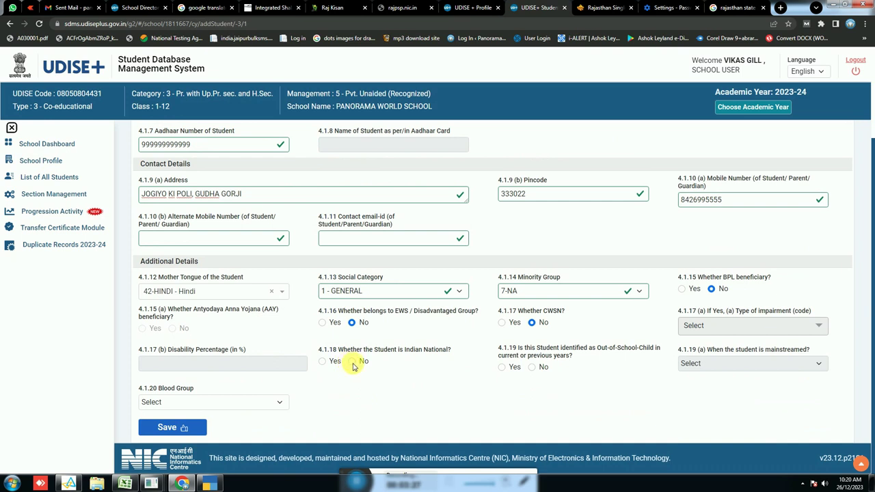
click(326, 362)
click(532, 367)
click(239, 403)
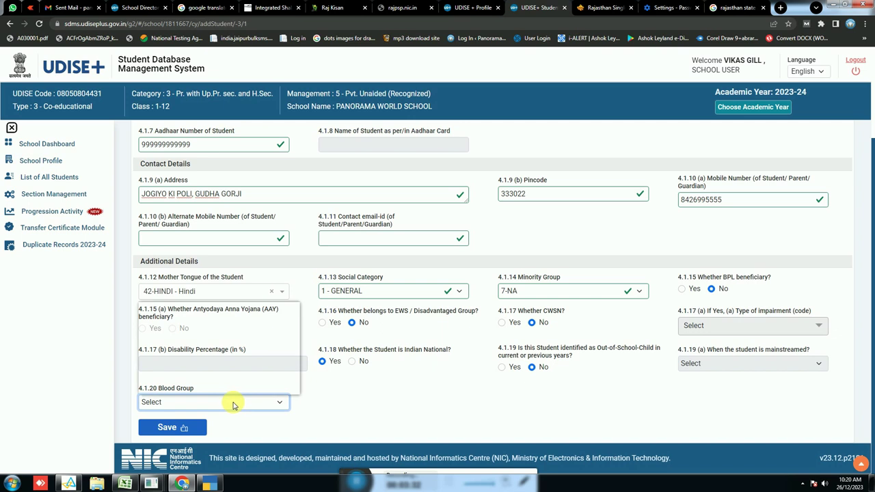
click(175, 387)
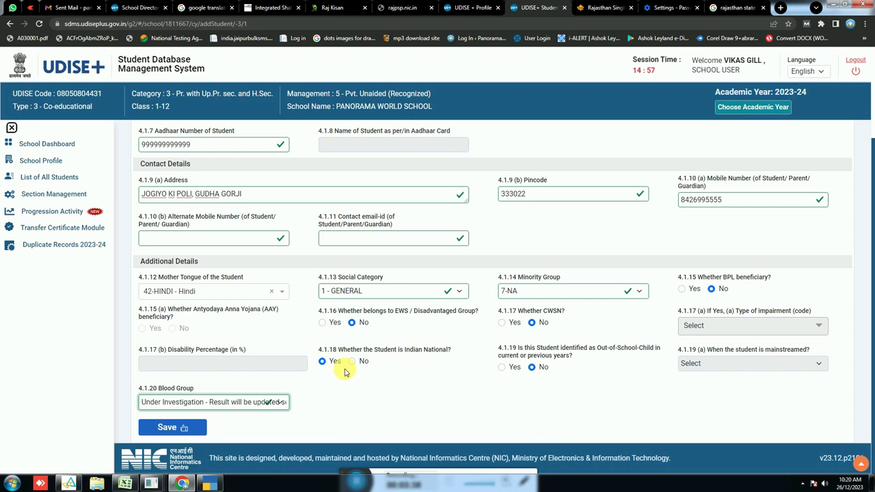
scroll(437, 355, up, 2)
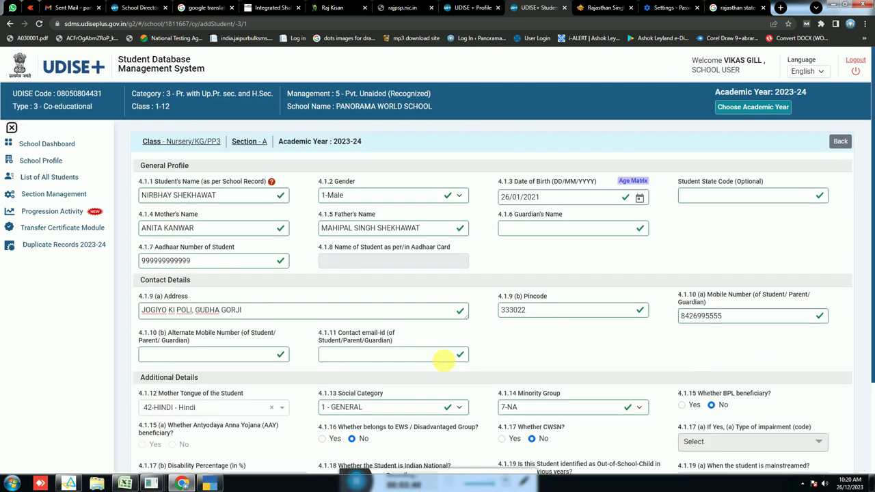
scroll(684, 246, down, 2)
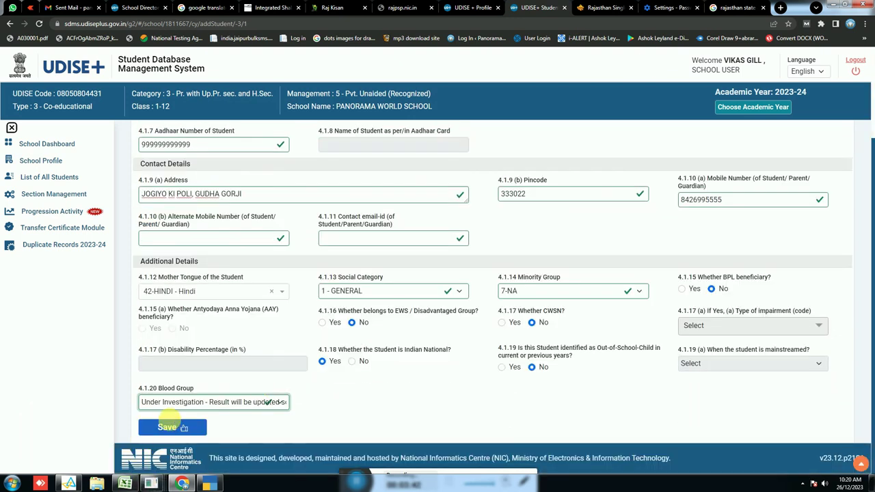
Save the general profile, tick the date-of-birth check, and confirm the student details
click(171, 426)
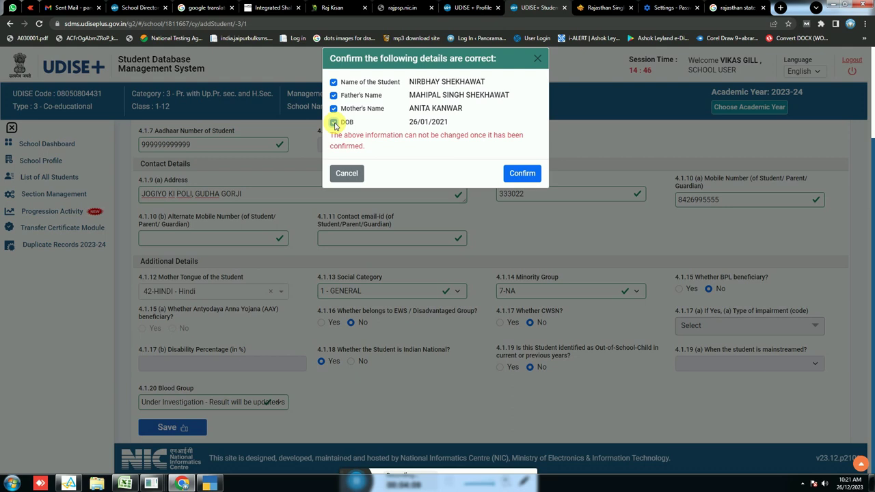
click(334, 123)
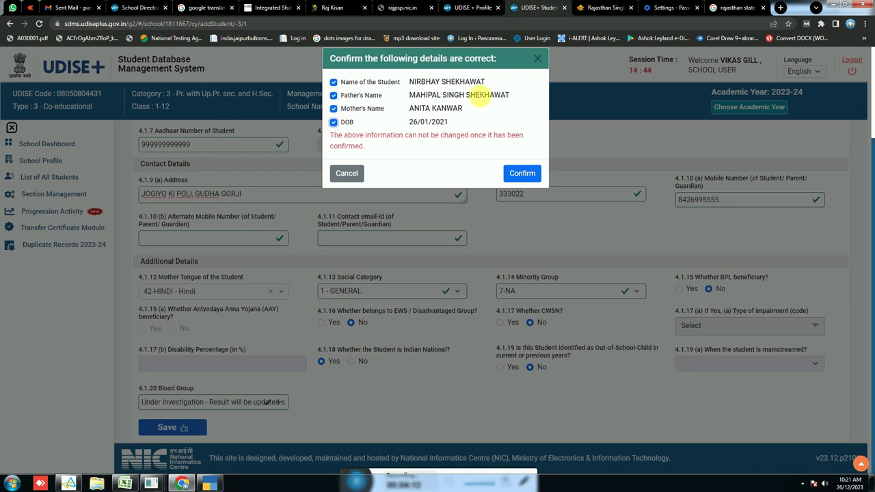
triple_click(421, 123)
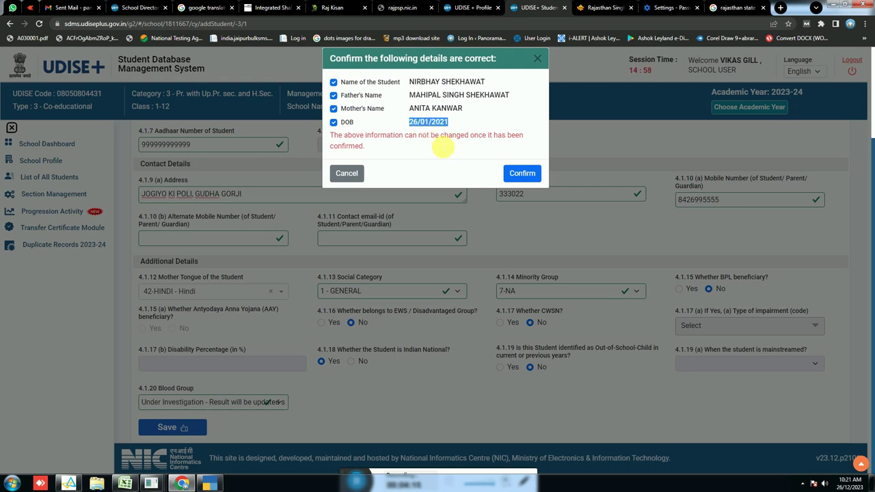
click(526, 174)
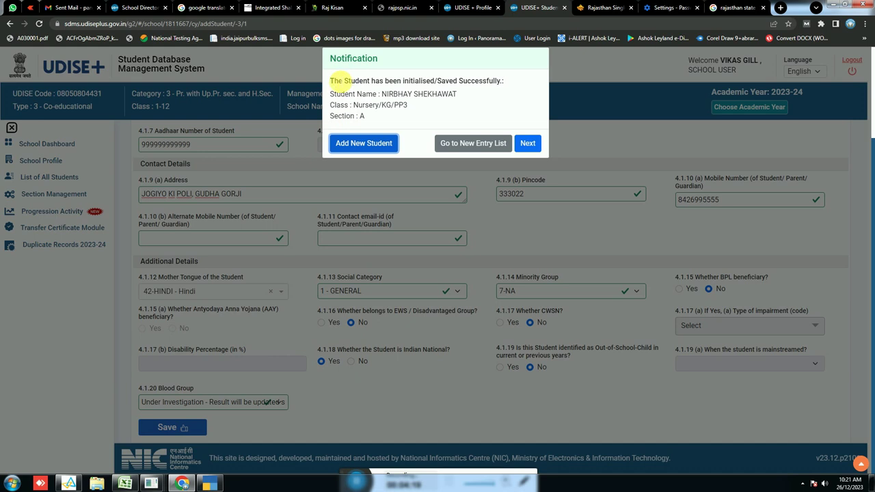
Review the saved-student success notice and continue to the Enrolment Details step
drag(335, 79, 494, 82)
click(458, 95)
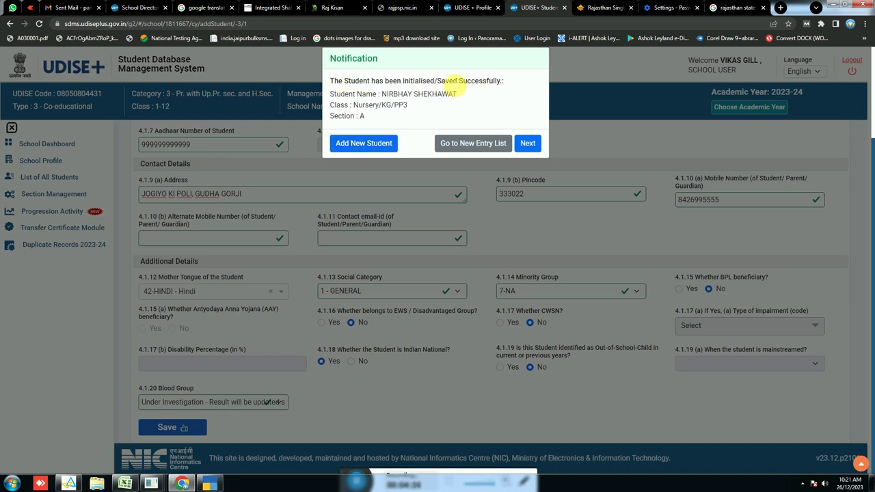
drag(459, 81, 504, 81)
drag(373, 94, 369, 117)
click(366, 123)
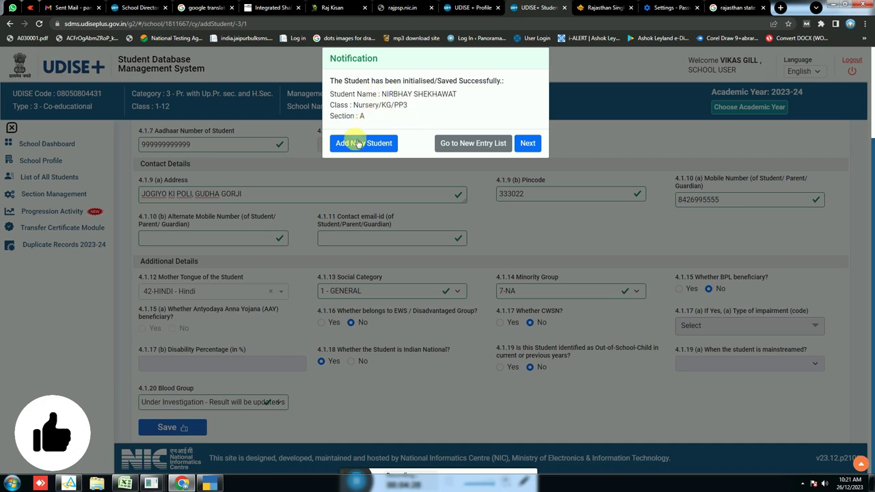
click(525, 141)
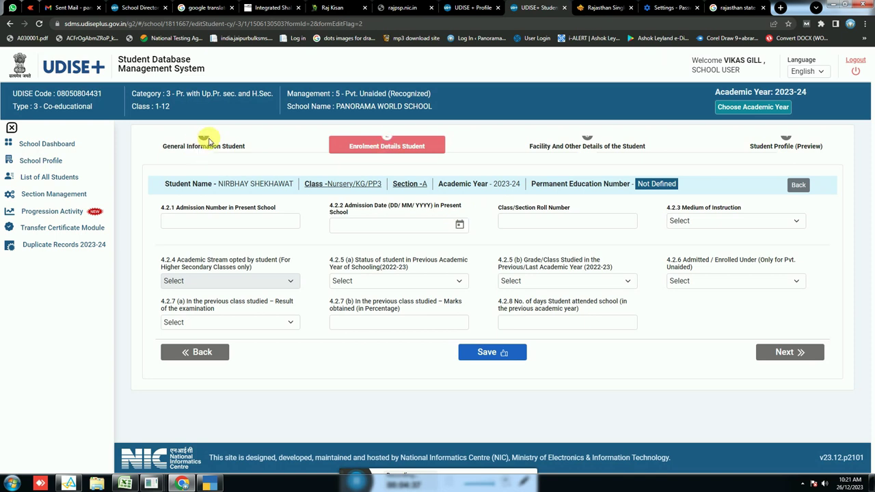
From the School Dashboard, open the Nursery/KG/PP3 enrolment list and review the new student's In-Progress row
click(71, 148)
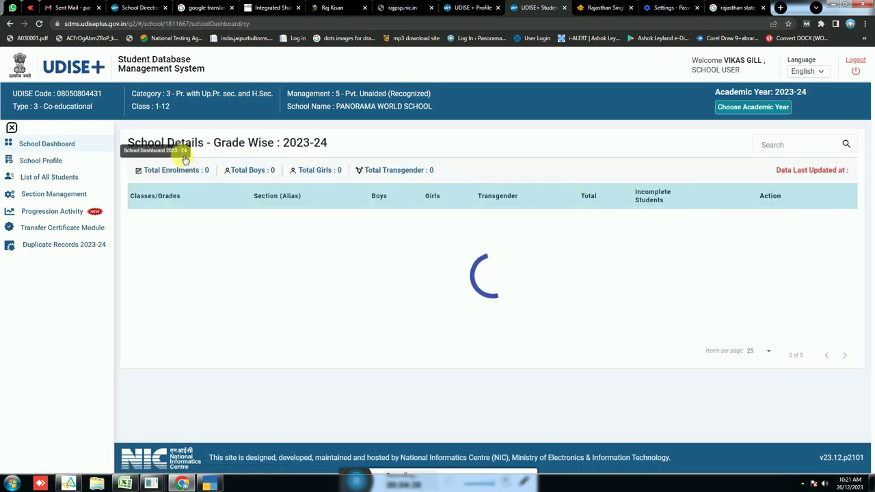
click(787, 221)
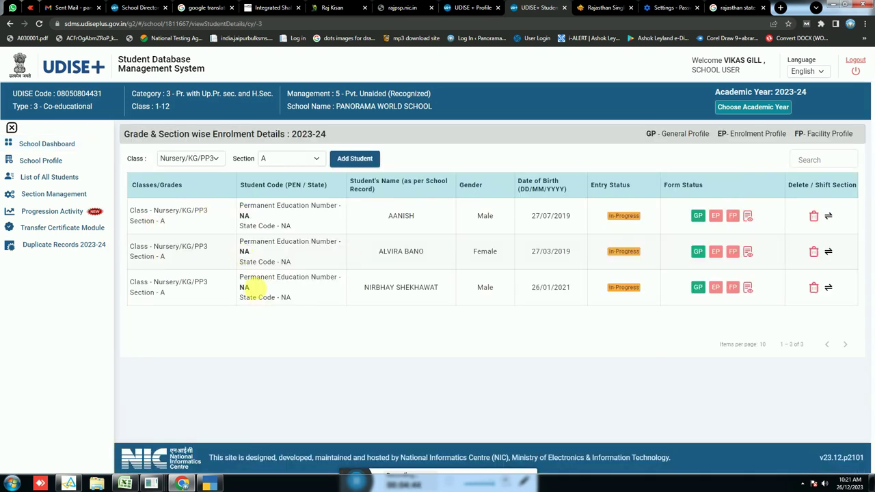
drag(363, 287, 444, 291)
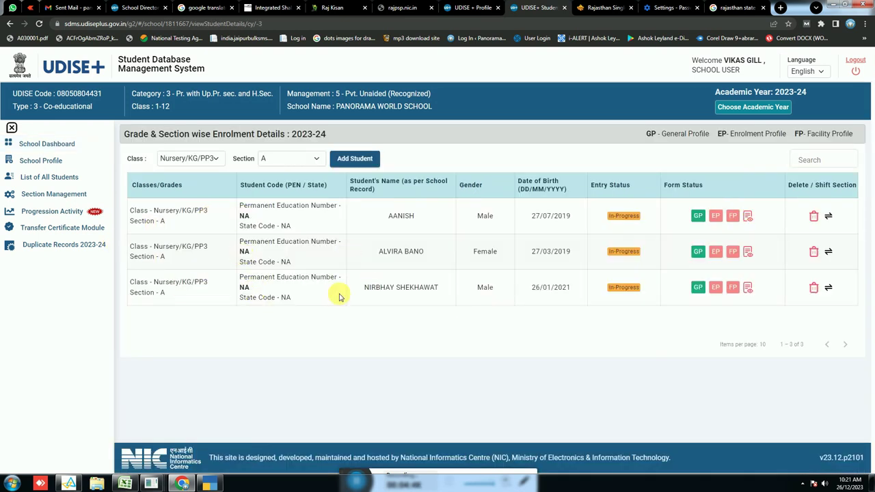
drag(129, 281, 307, 300)
drag(489, 299, 616, 332)
click(633, 303)
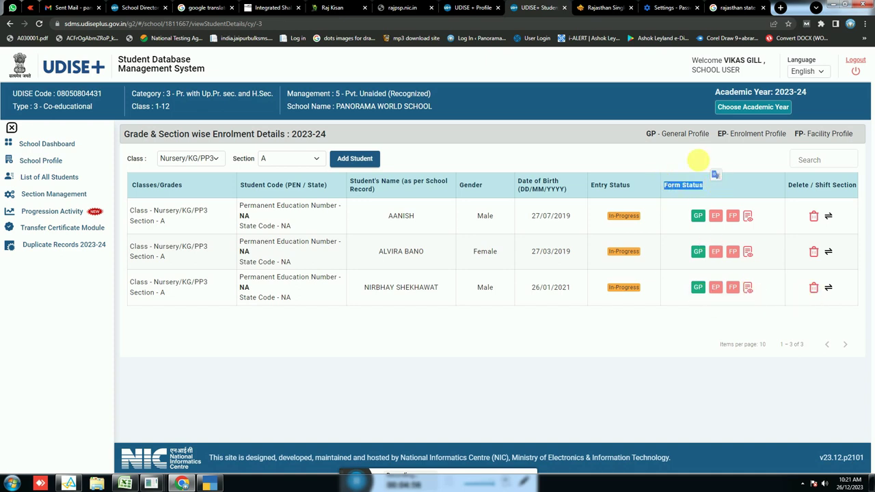
click(61, 144)
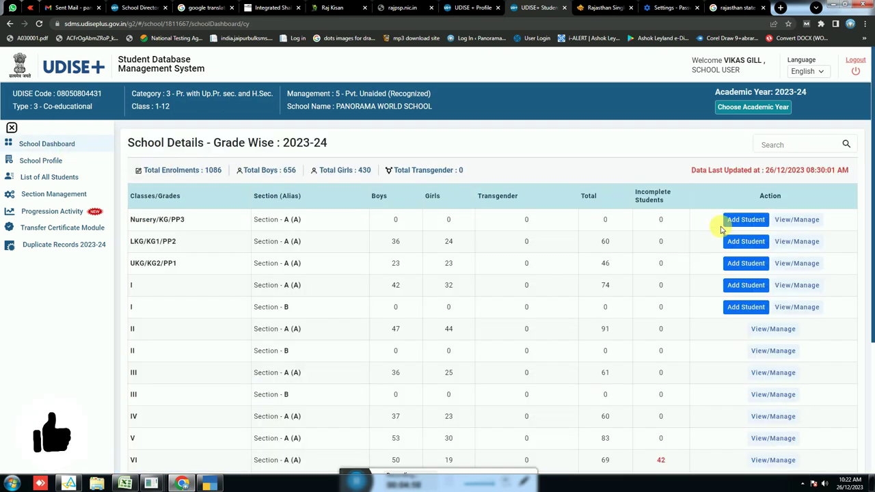
click(752, 224)
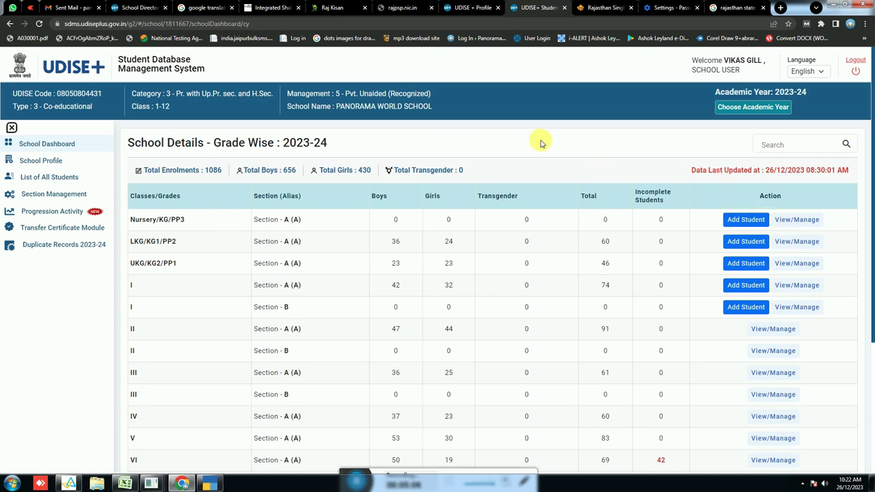
drag(130, 219, 729, 219)
click(796, 220)
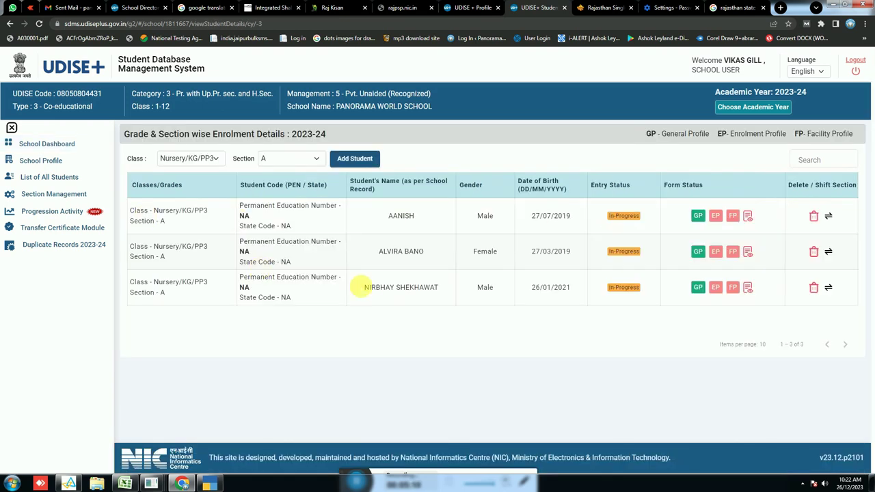
drag(361, 287, 475, 289)
click(567, 292)
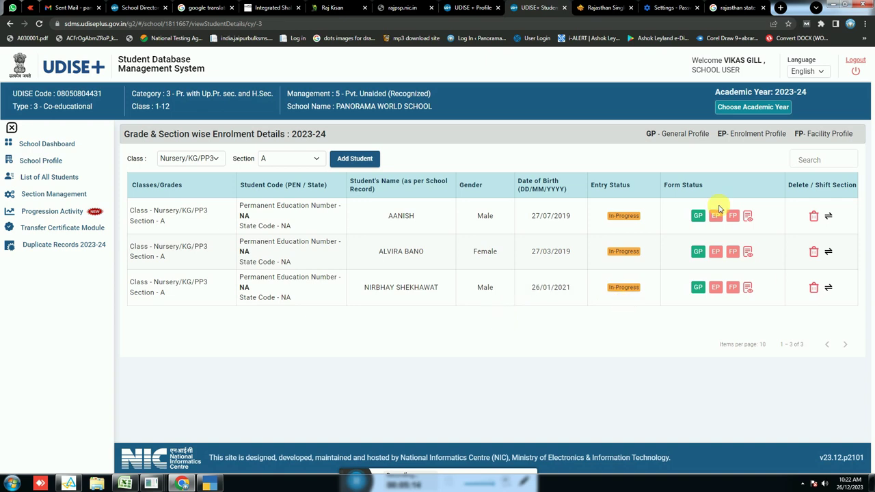
click(704, 160)
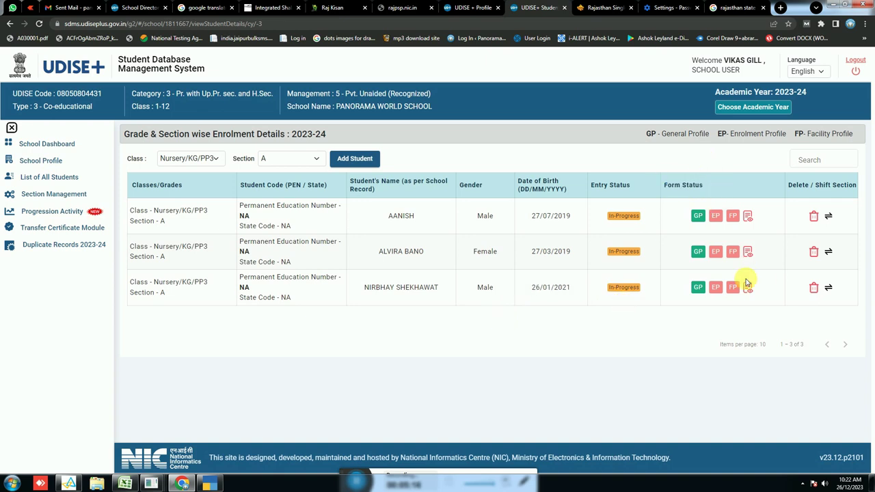